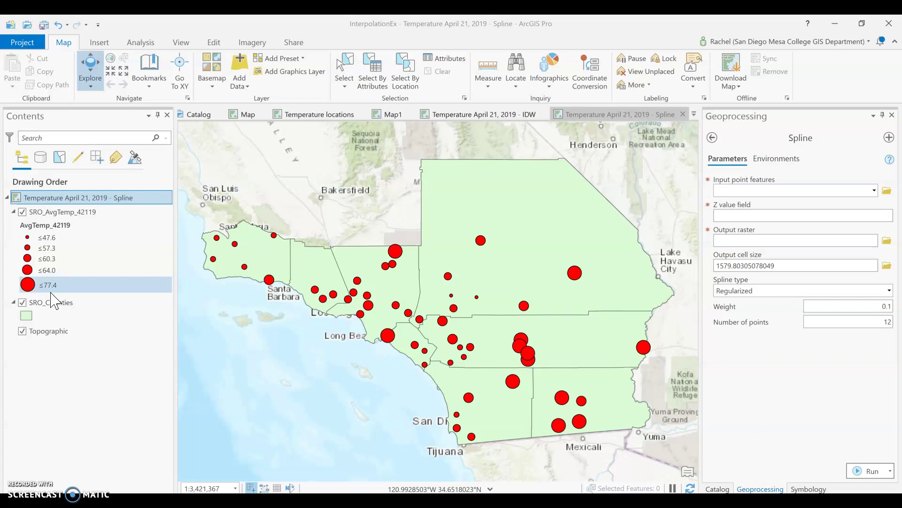
# Set Spline input to SRO_AvgTemp_42119 points, Z field AvgTemp_42119, and output cell size 100
pyautogui.click(54, 302)
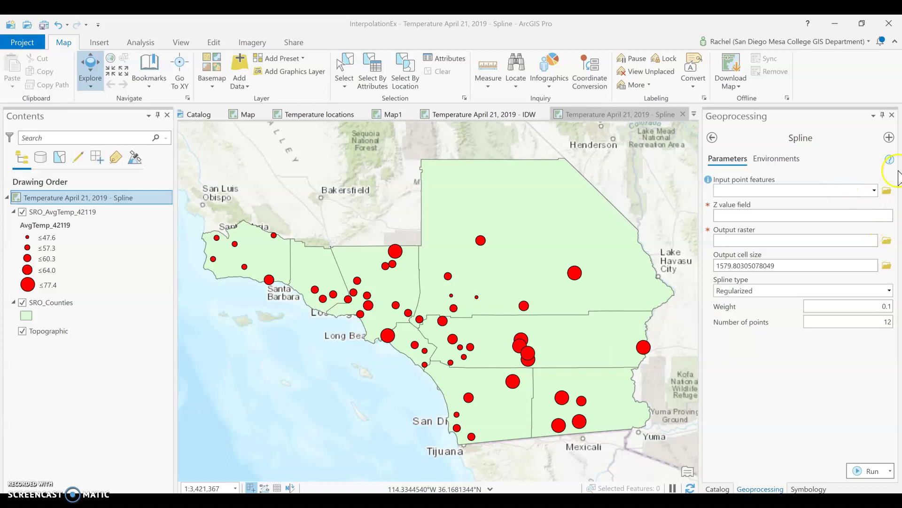
pyautogui.click(875, 191)
pyautogui.click(867, 201)
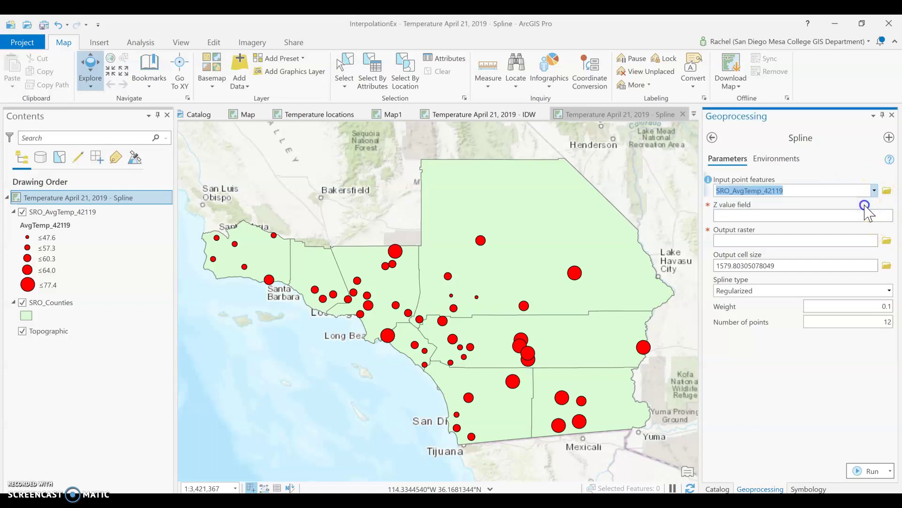
pyautogui.click(888, 216)
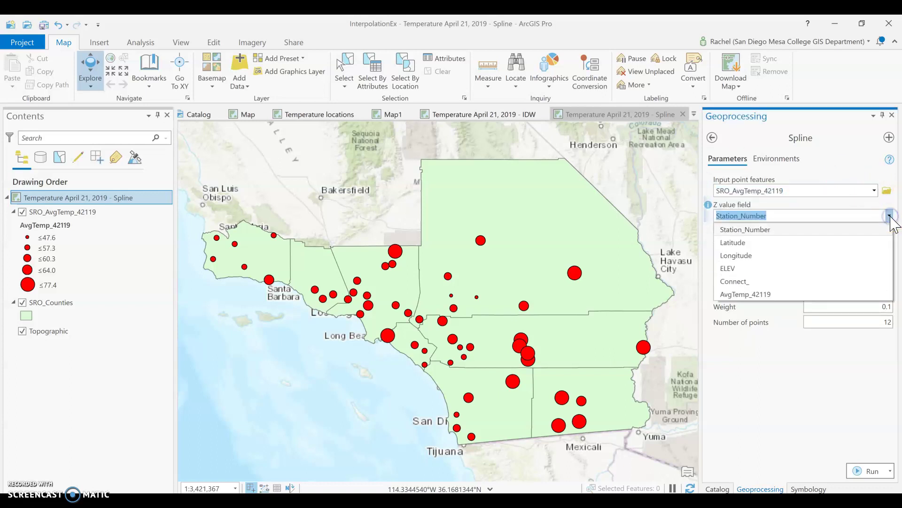
pyautogui.click(785, 296)
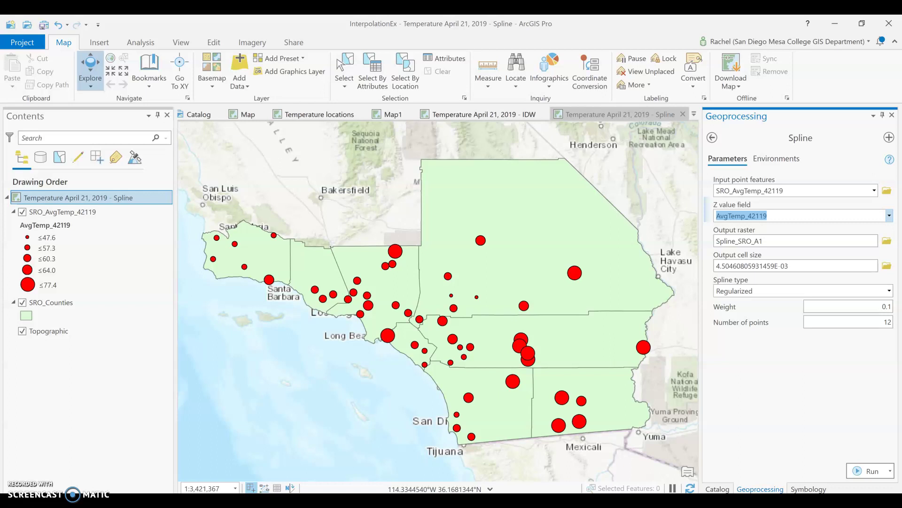
pyautogui.click(811, 268)
pyautogui.click(719, 271)
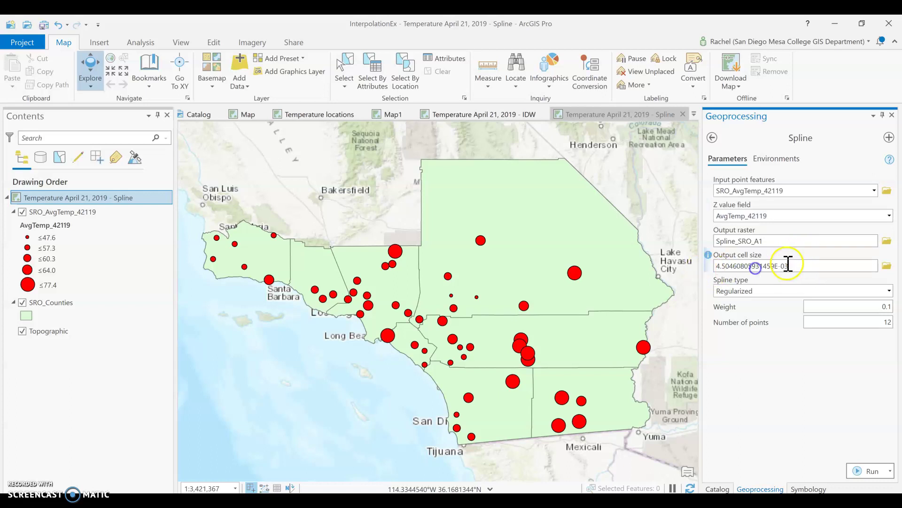
pyautogui.moveTo(790, 265); pyautogui.dragTo(651, 271)
pyautogui.write('100')
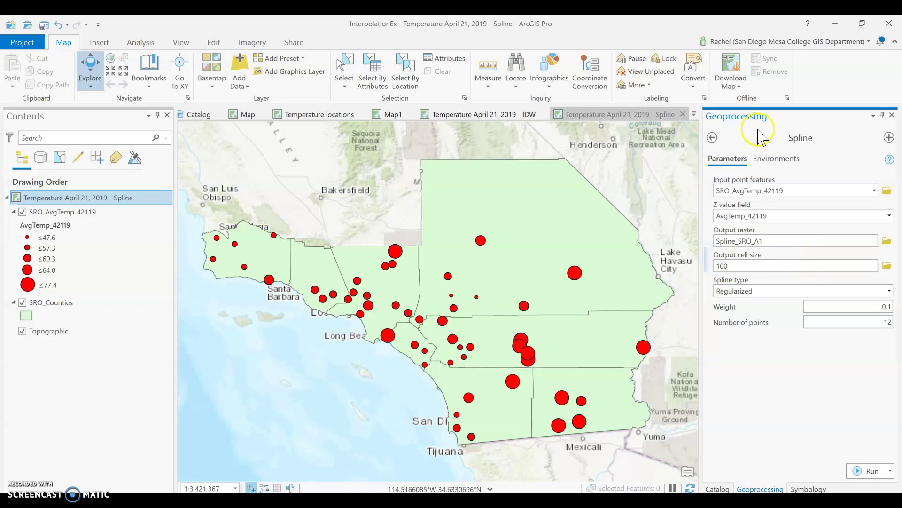
# Review the Environments coordinate system settings without changes, then start the Spline run
pyautogui.click(797, 159)
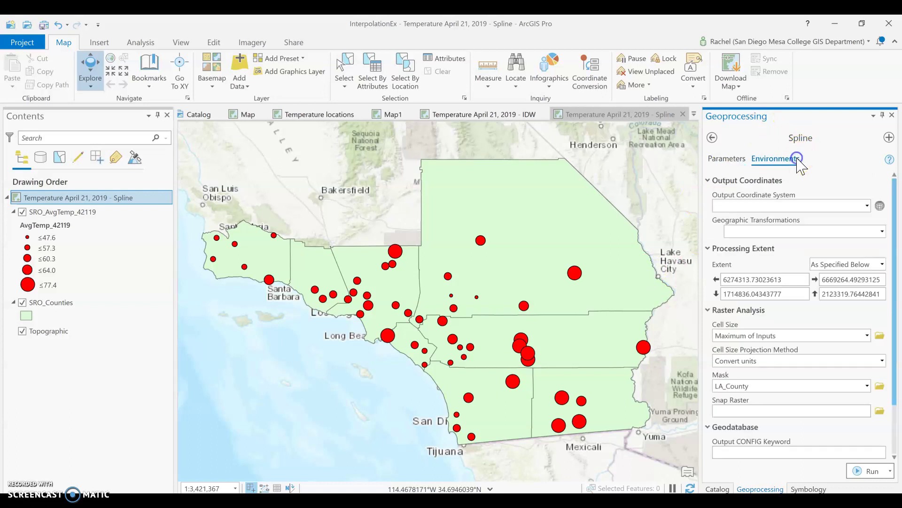
pyautogui.click(867, 206)
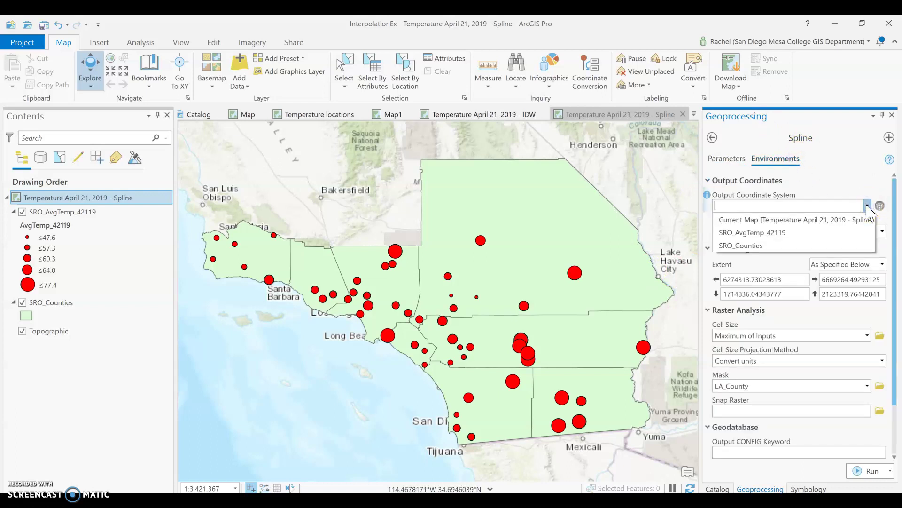
pyautogui.click(868, 207)
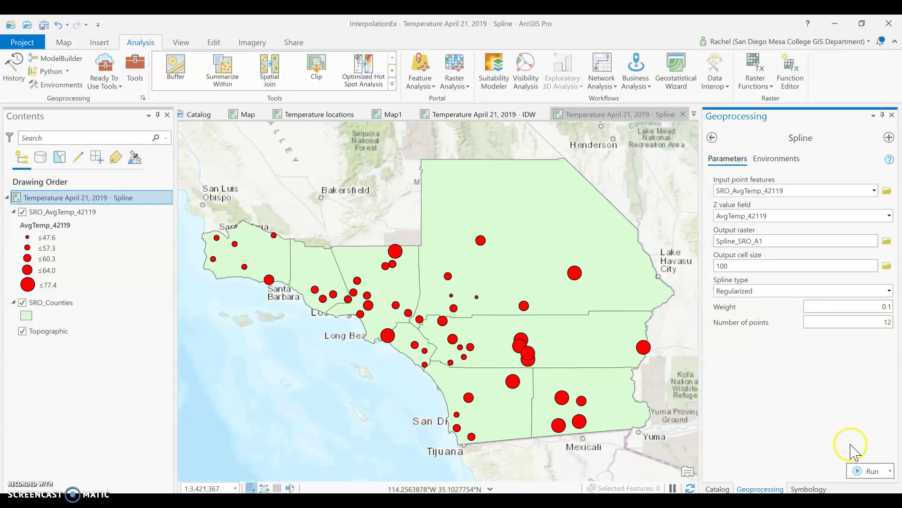
pyautogui.click(861, 472)
# Run the regularized spline to produce Spline_SRO_A1, then show and hide the station points
pyautogui.click(869, 473)
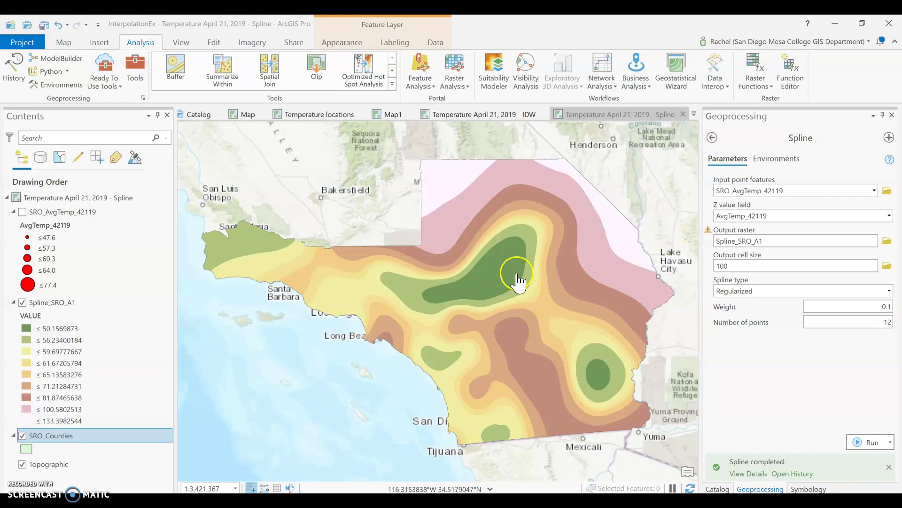
pyautogui.click(22, 212)
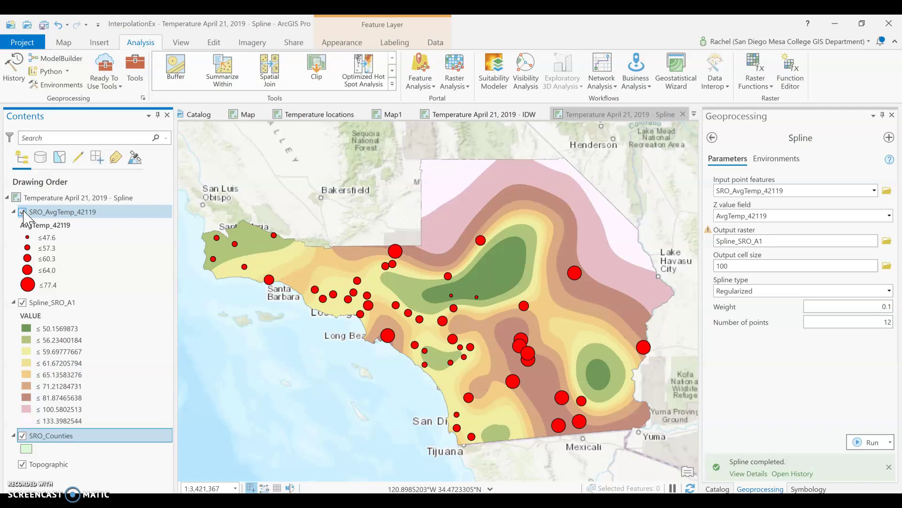
pyautogui.click(22, 211)
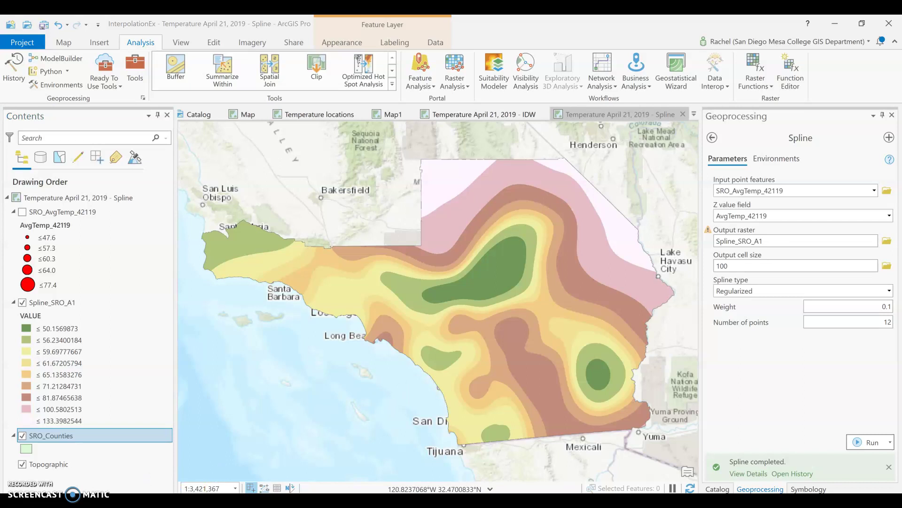
# On the IDW map, hide SRO_Counties to reveal the IDW temperature raster
pyautogui.click(479, 115)
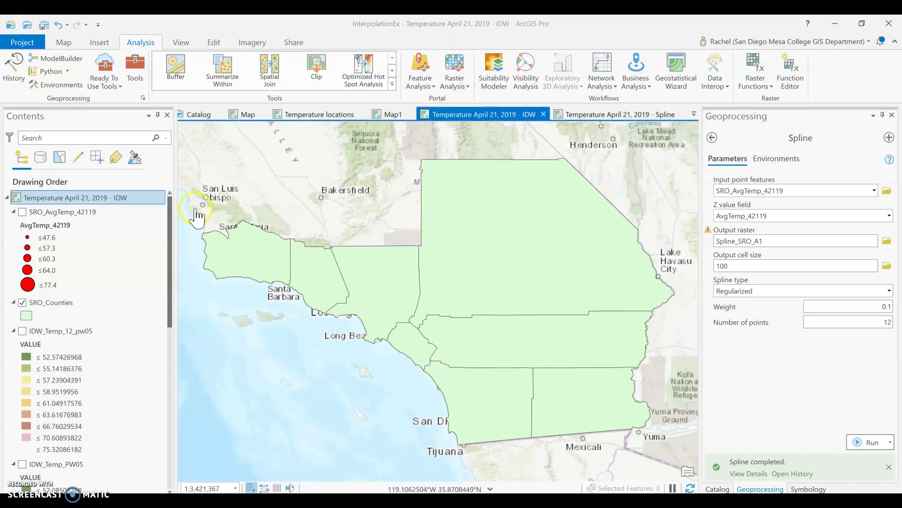
pyautogui.click(22, 302)
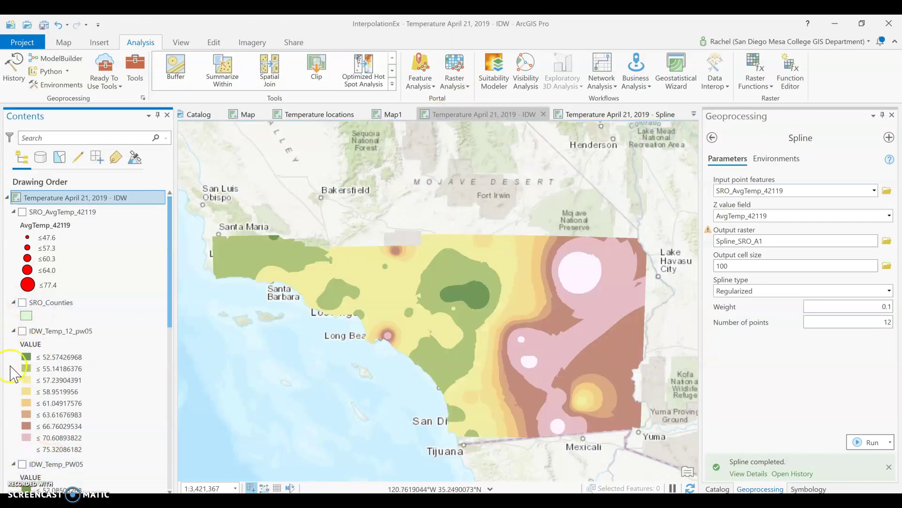
pyautogui.scroll(-8, 28, 348)
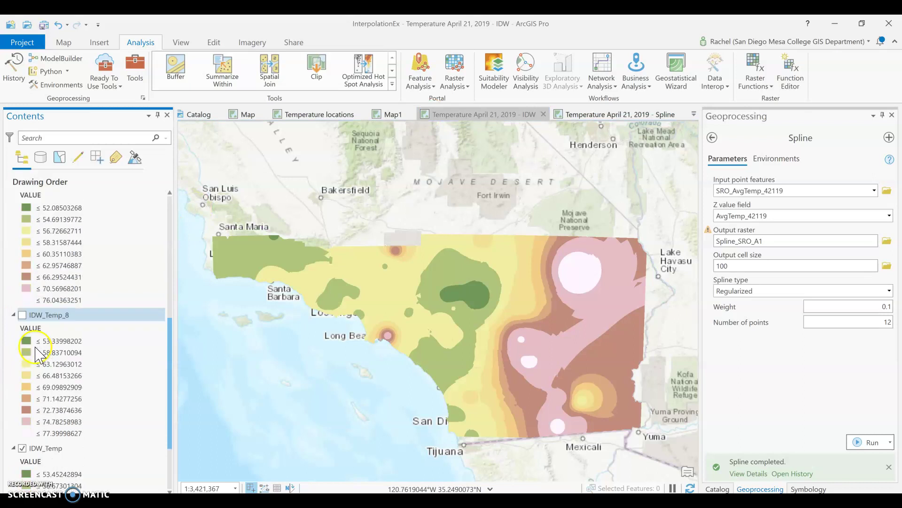
pyautogui.scroll(-1, 23, 356)
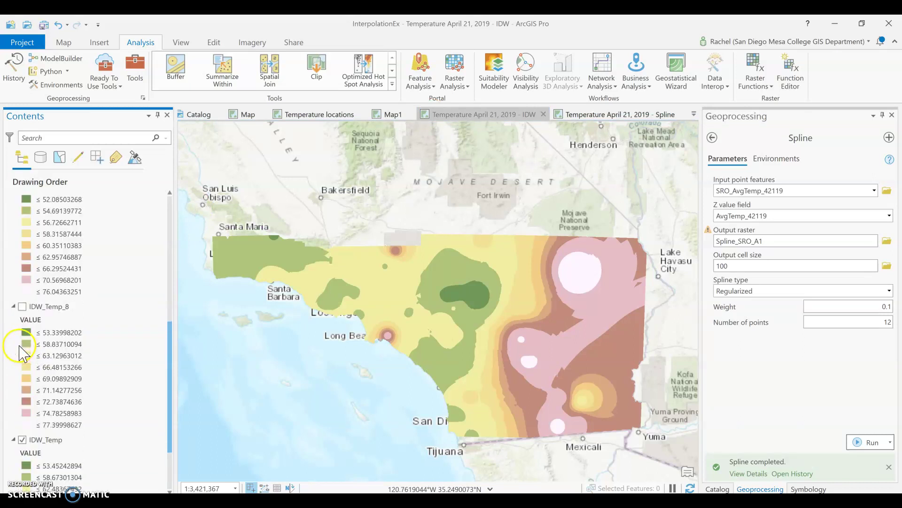
pyautogui.scroll(8, 19, 350)
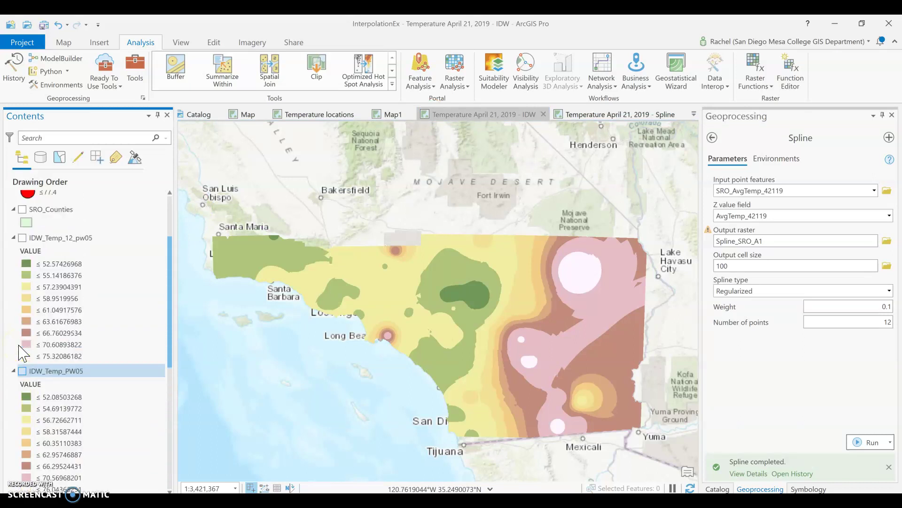
# Collapse the IDW_Temp_12_pw05, IDW_Temp_PW05 and IDW_Temp_8 legends, then return to the Spline map
pyautogui.click(13, 265)
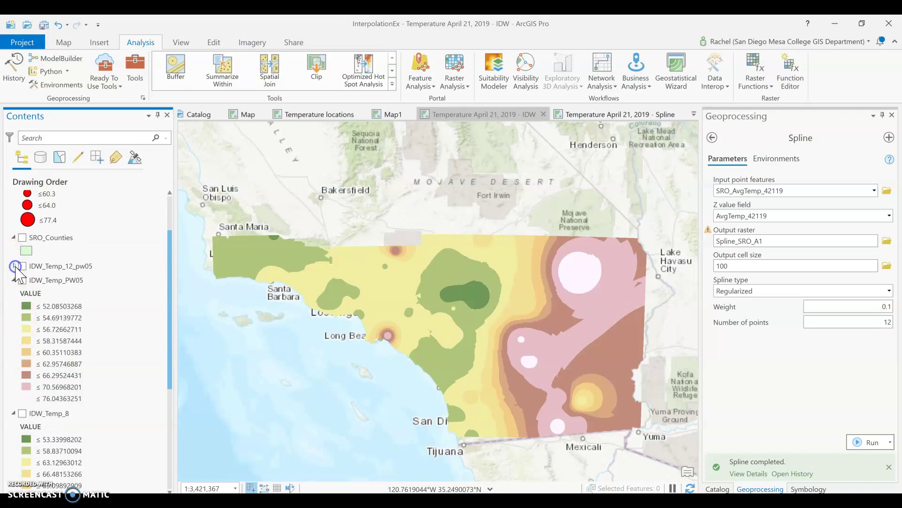
pyautogui.click(13, 279)
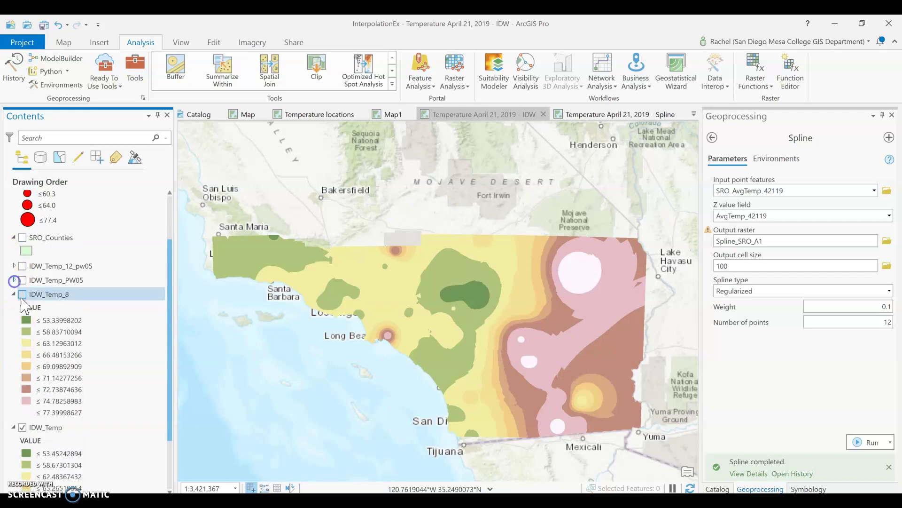
pyautogui.click(13, 294)
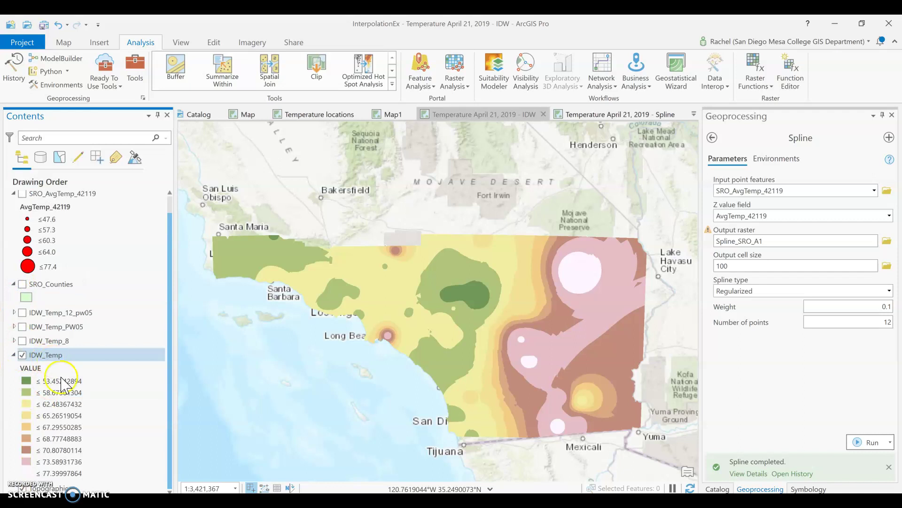
pyautogui.click(611, 115)
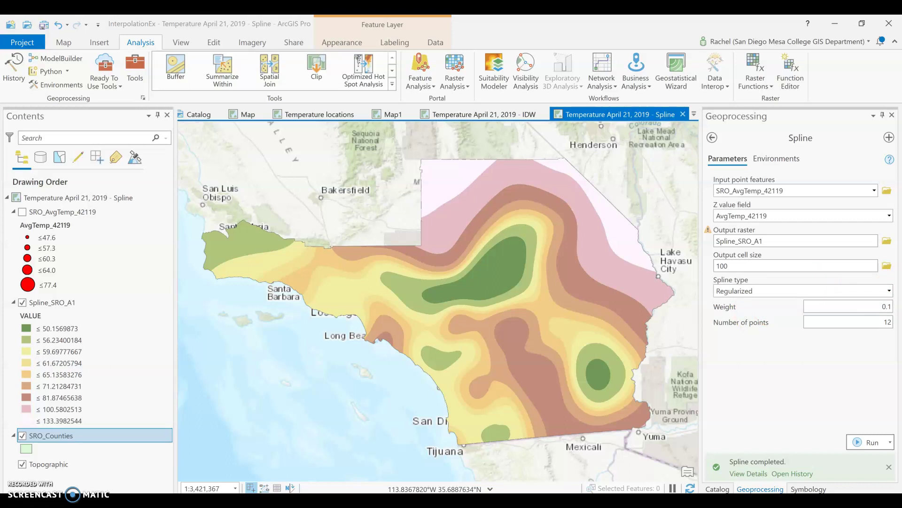
# Change the Spline type from Regularized to Tension
pyautogui.click(890, 291)
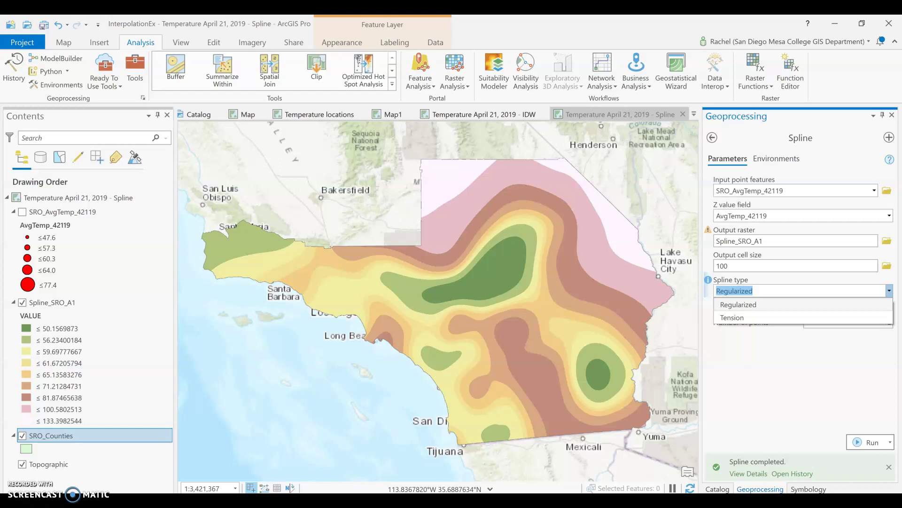
pyautogui.click(748, 317)
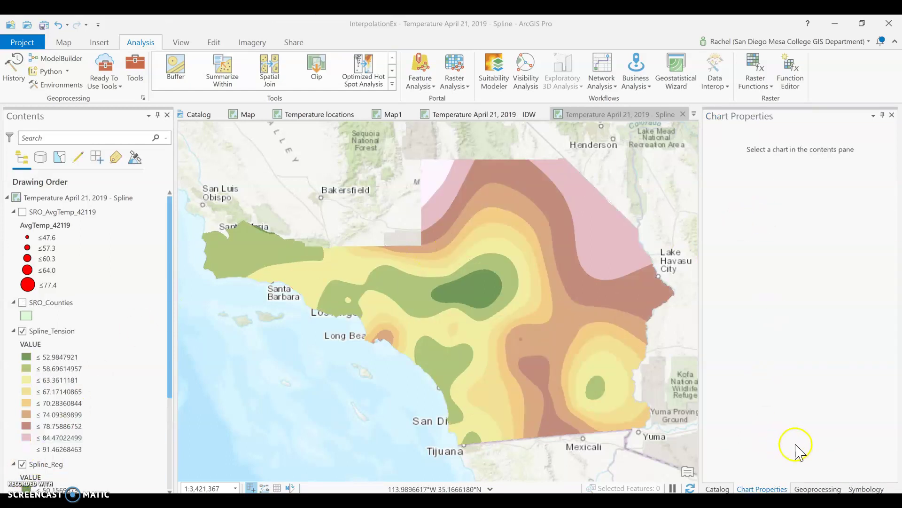
# Swipe Spline_Tension aside to compare it with the Spline_Reg raster beneath
pyautogui.click(818, 489)
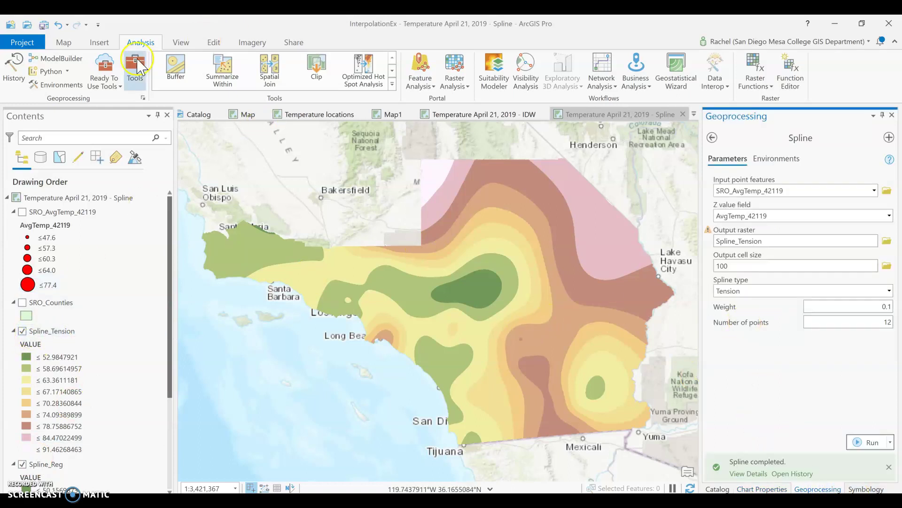
pyautogui.click(182, 43)
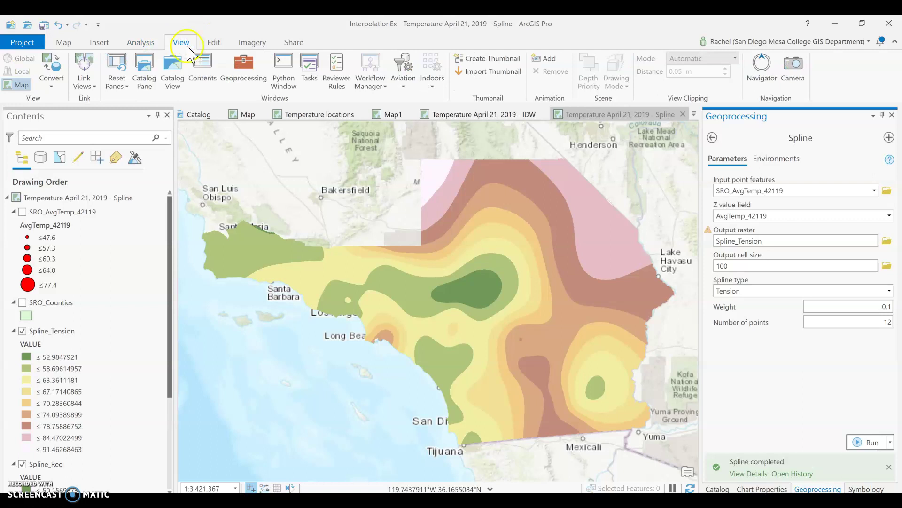
pyautogui.click(141, 42)
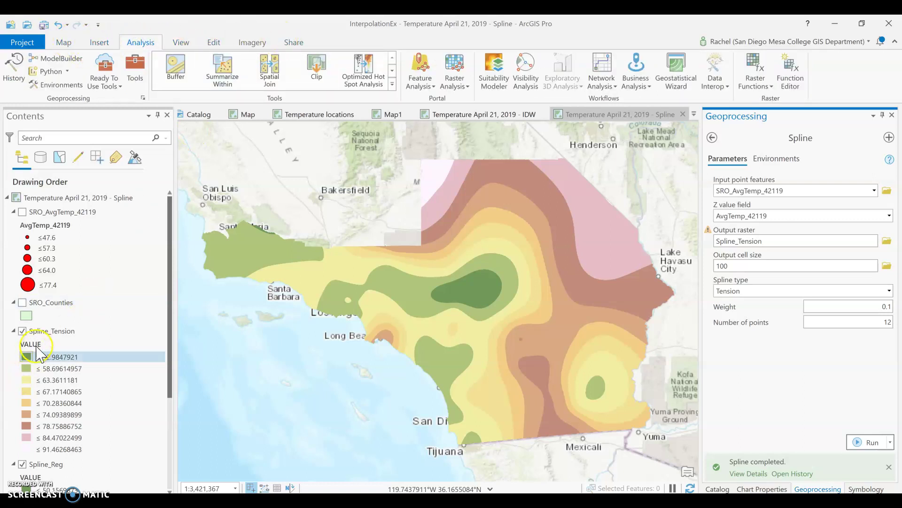
pyautogui.click(51, 331)
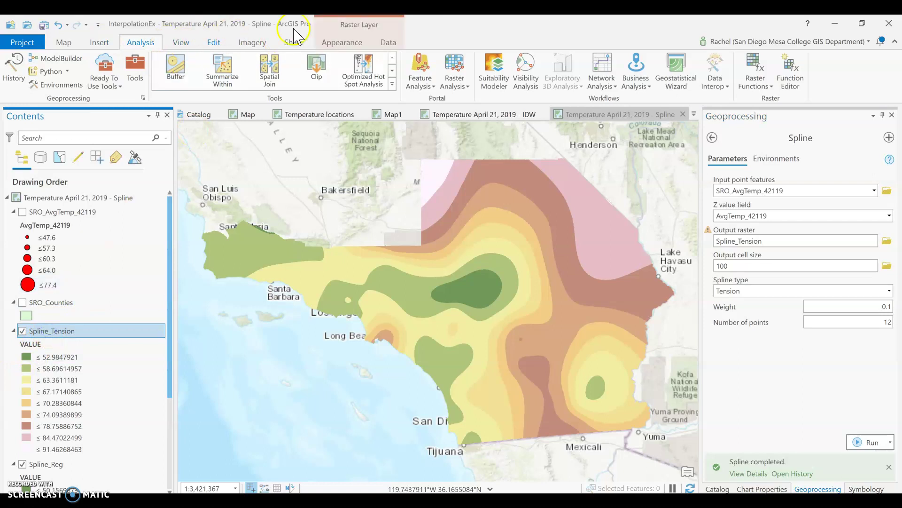
pyautogui.click(341, 43)
pyautogui.click(165, 72)
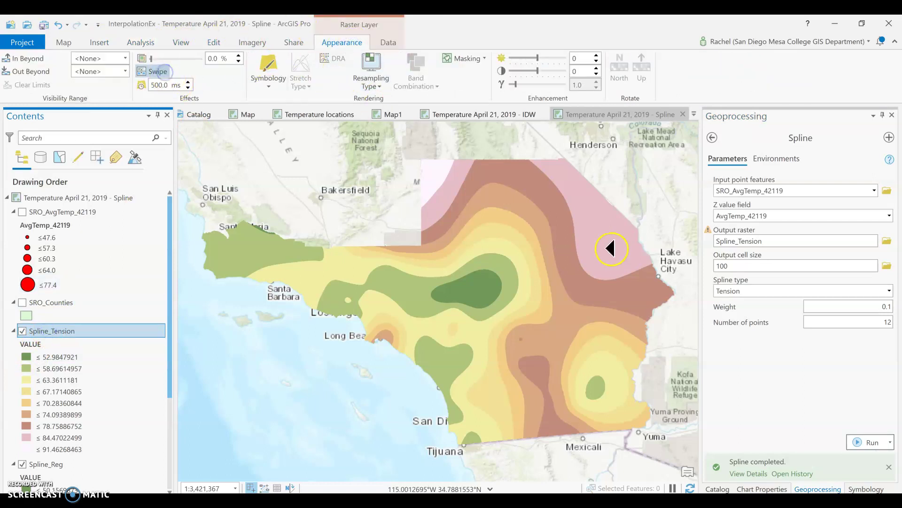
pyautogui.moveTo(609, 246); pyautogui.dragTo(520, 277)
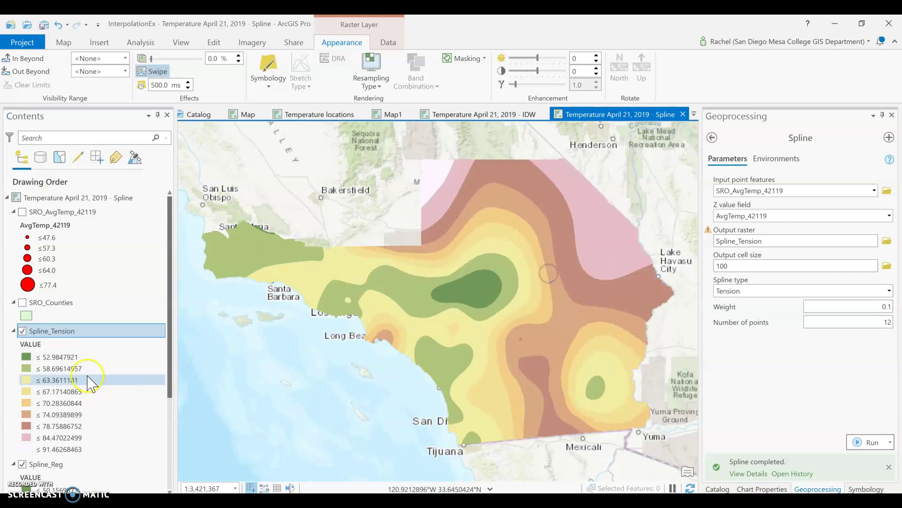
pyautogui.scroll(-4, 90, 380)
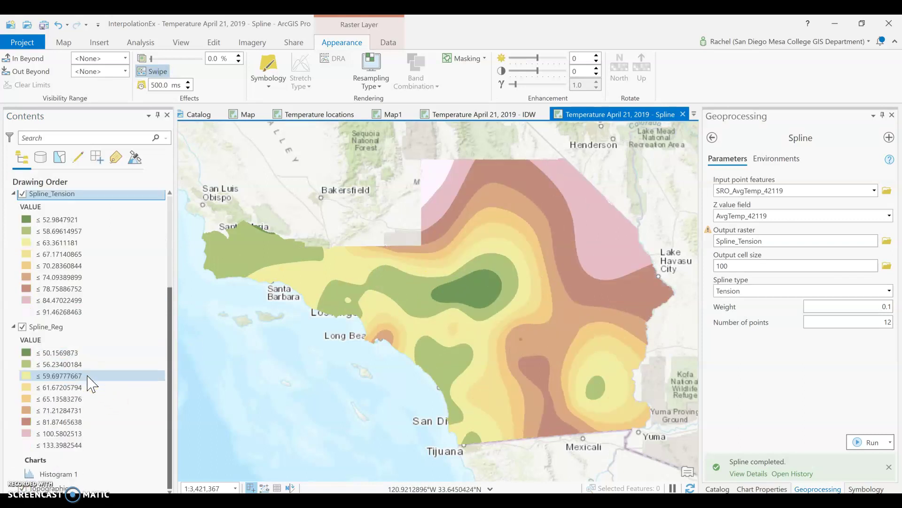
# Read Spline_Reg's Source statistics: minimum 39.495, maximum 133.398, mean 69.310
pyautogui.rightClick(59, 328)
pyautogui.click(92, 350)
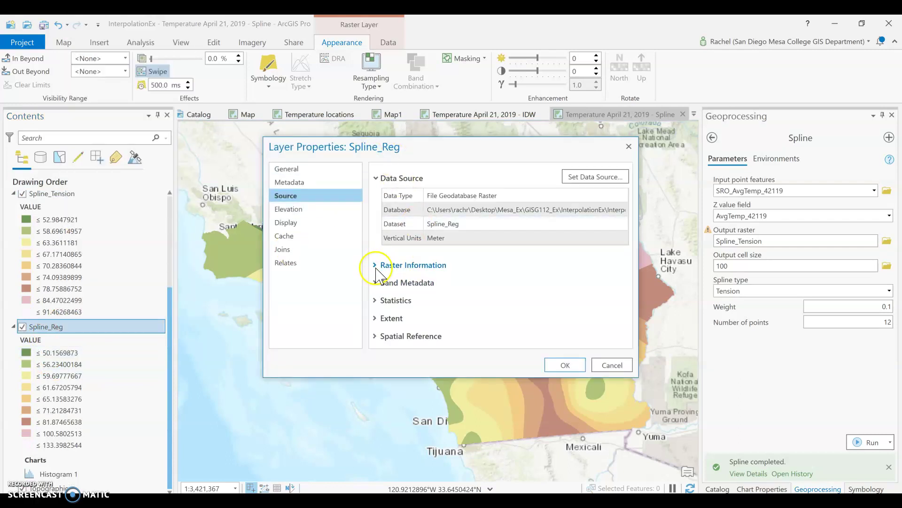
pyautogui.click(376, 282)
pyautogui.click(376, 264)
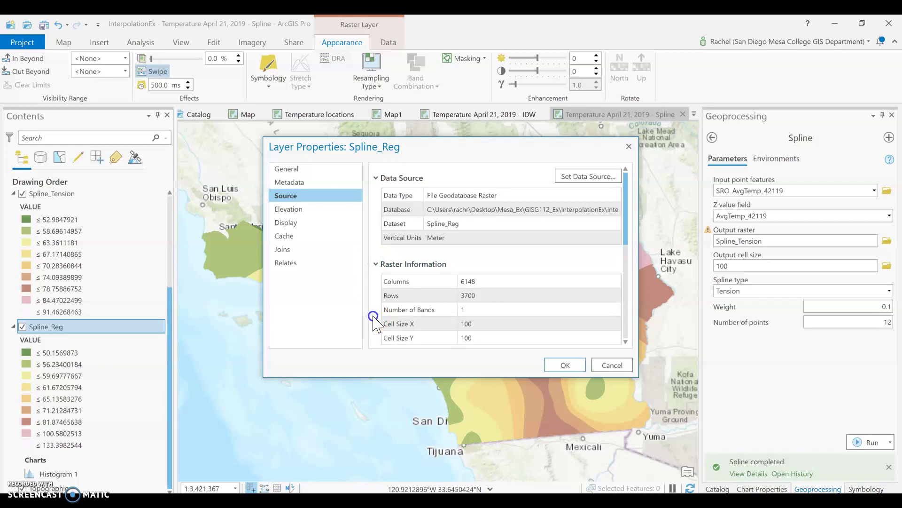
pyautogui.click(377, 264)
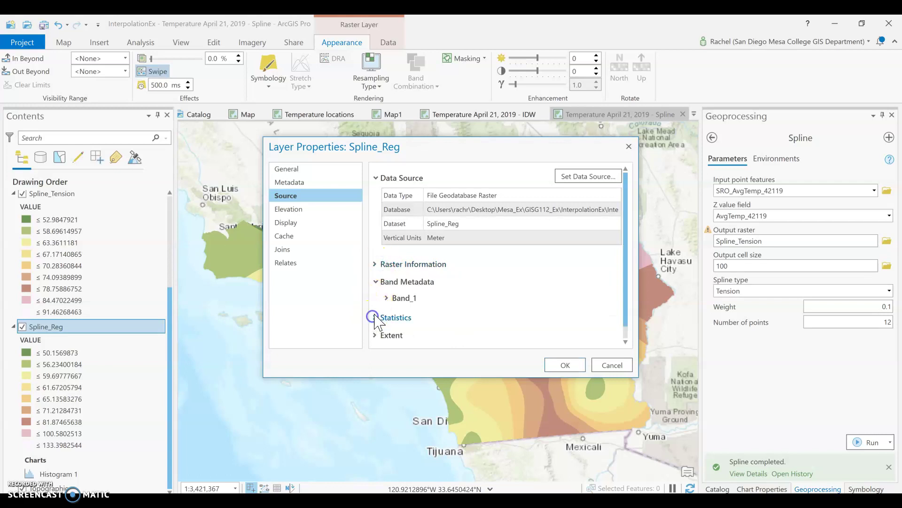
pyautogui.scroll(-1, 423, 294)
pyautogui.click(379, 304)
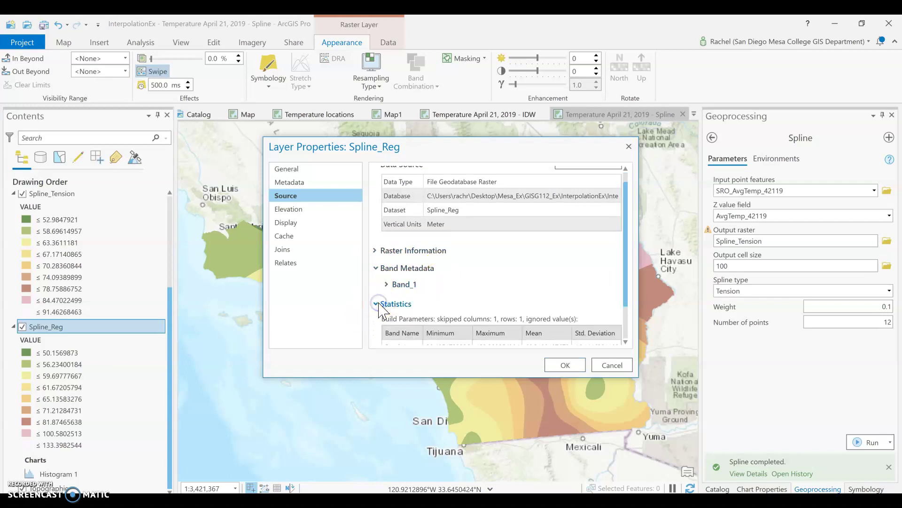
pyautogui.scroll(-2, 489, 262)
pyautogui.click(433, 318)
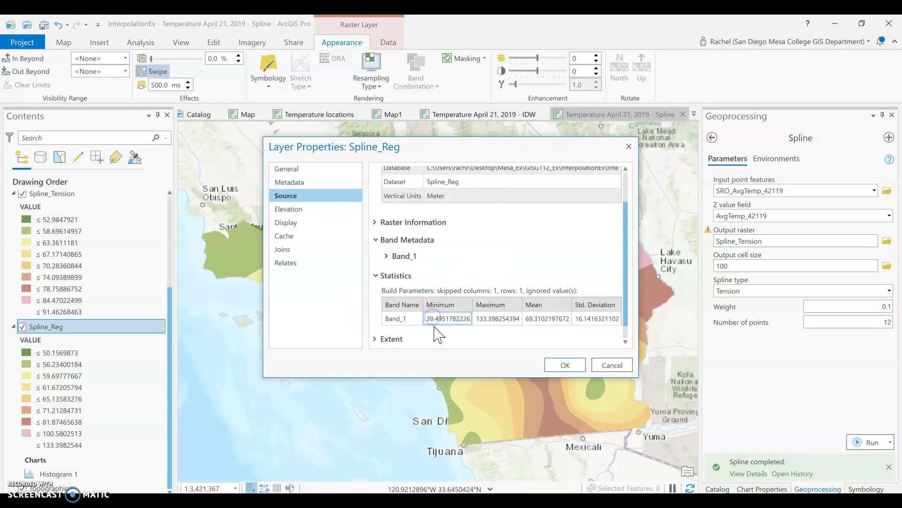
pyautogui.click(490, 319)
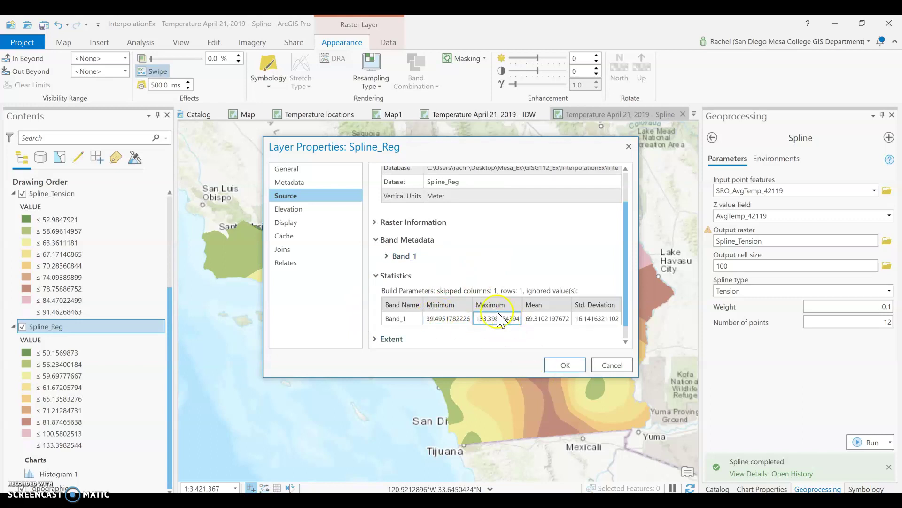
pyautogui.click(485, 331)
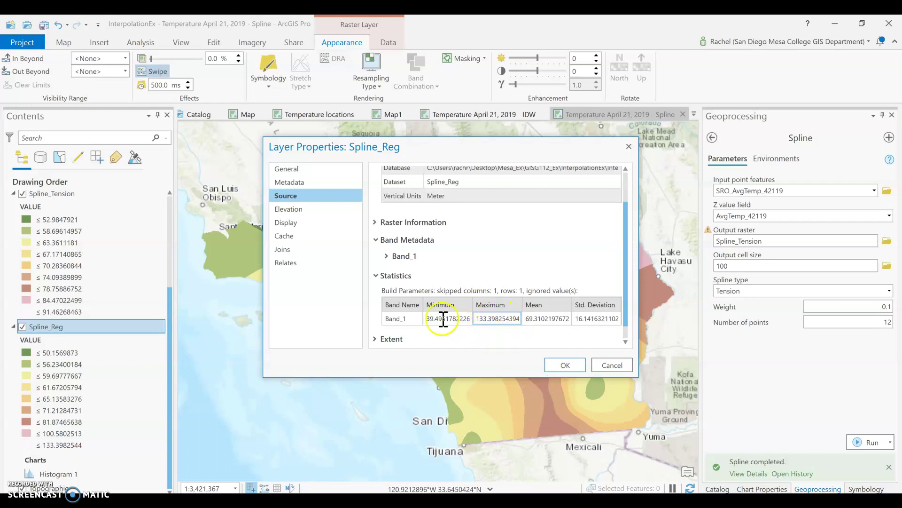
pyautogui.click(566, 366)
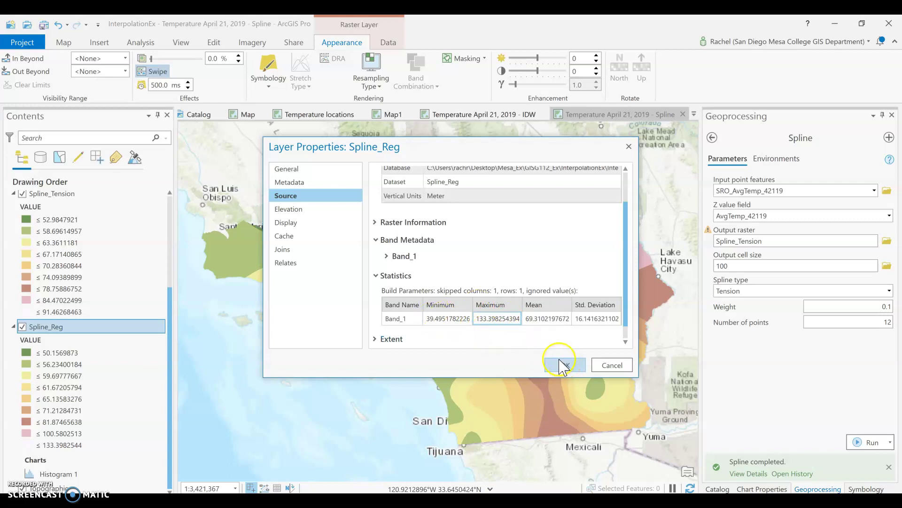
# Check Spline_Tension's statistics: minimum 45.992, maximum 91.463, mean 67.247
pyautogui.scroll(2, 80, 237)
pyautogui.rightClick(66, 250)
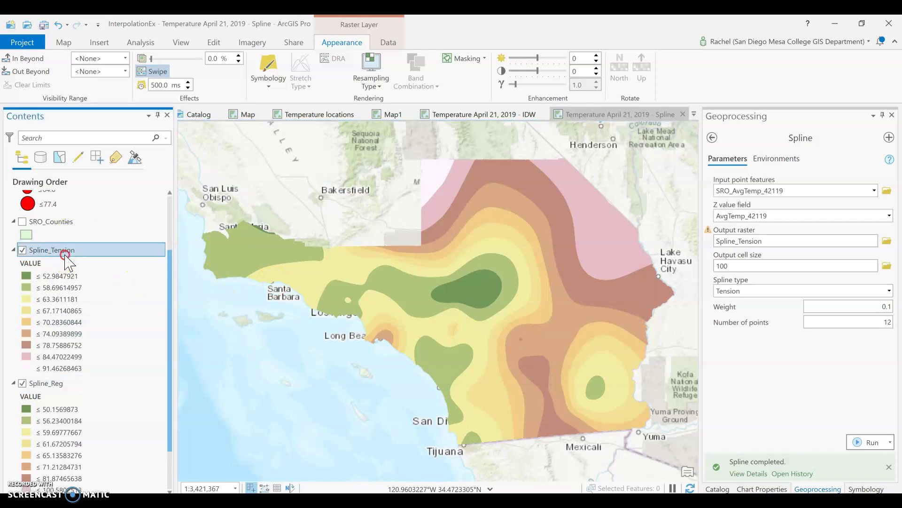
pyautogui.click(105, 489)
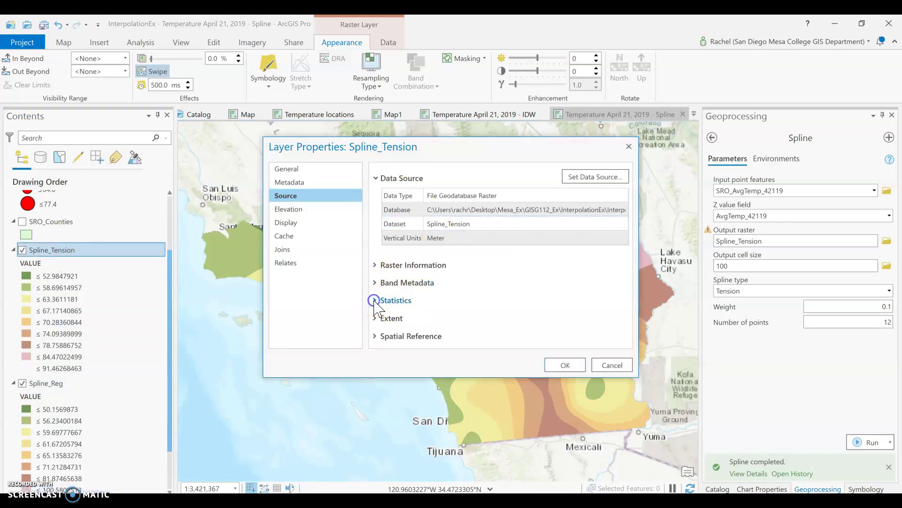
pyautogui.click(379, 302)
pyautogui.scroll(-1, 390, 320)
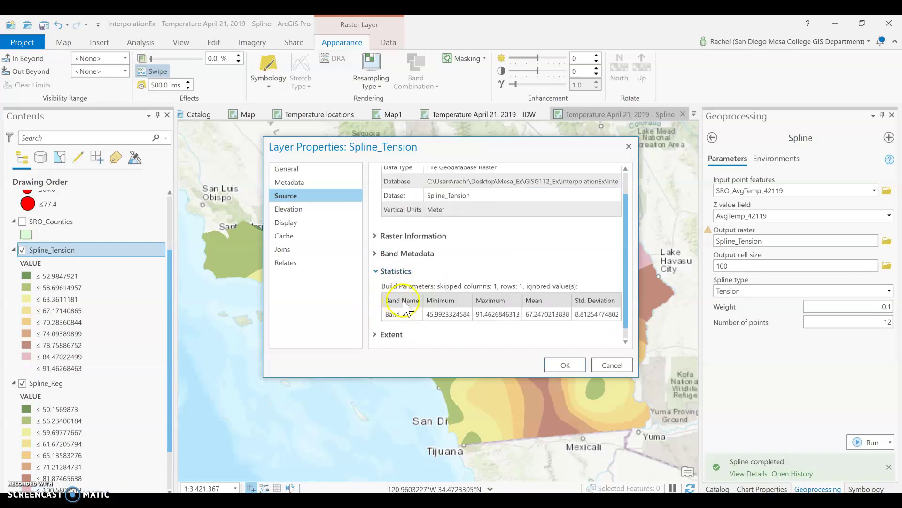
pyautogui.click(482, 312)
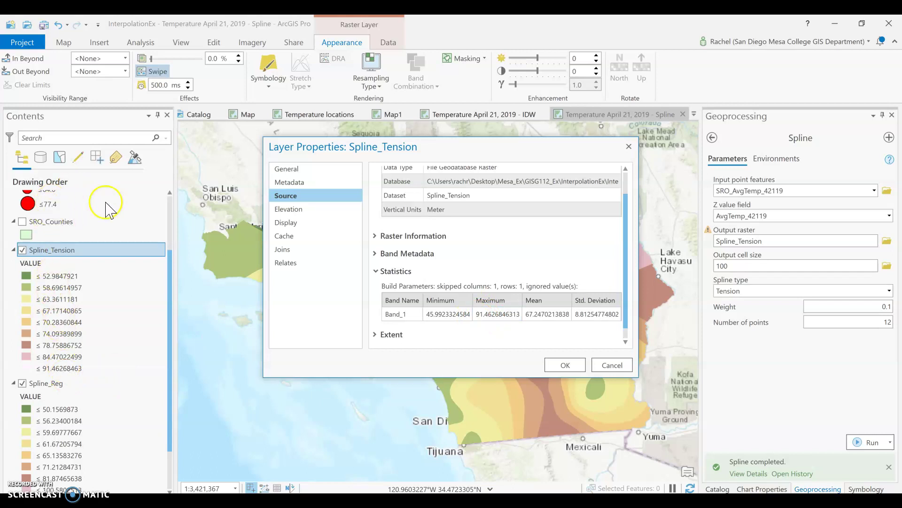
pyautogui.click(628, 148)
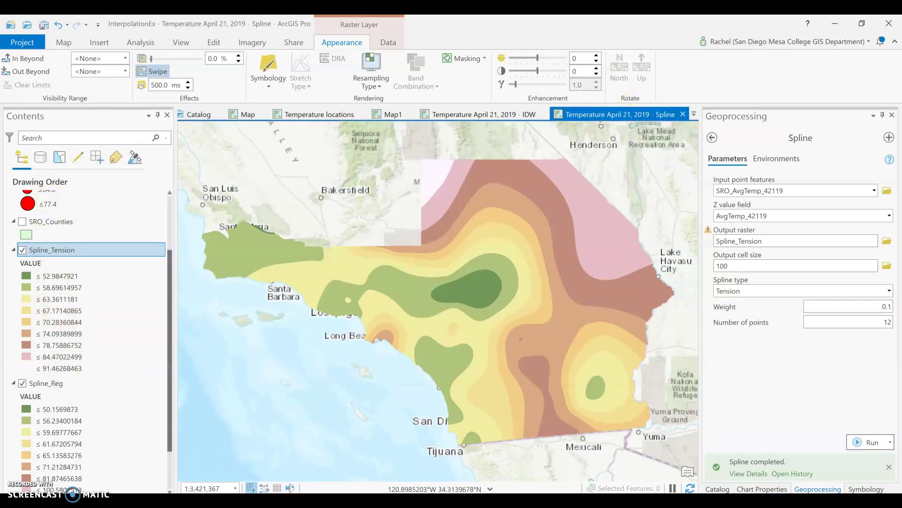
pyautogui.scroll(3, 89, 282)
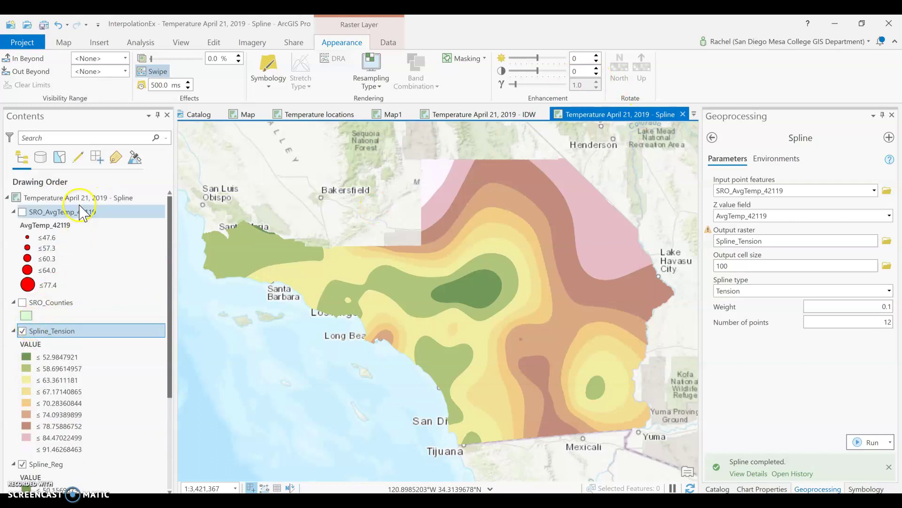
# Open the SRO_AvgTemp_42119 attribute table and scroll to the AvgTemp_42119 column
pyautogui.click(79, 211)
pyautogui.rightClick(79, 212)
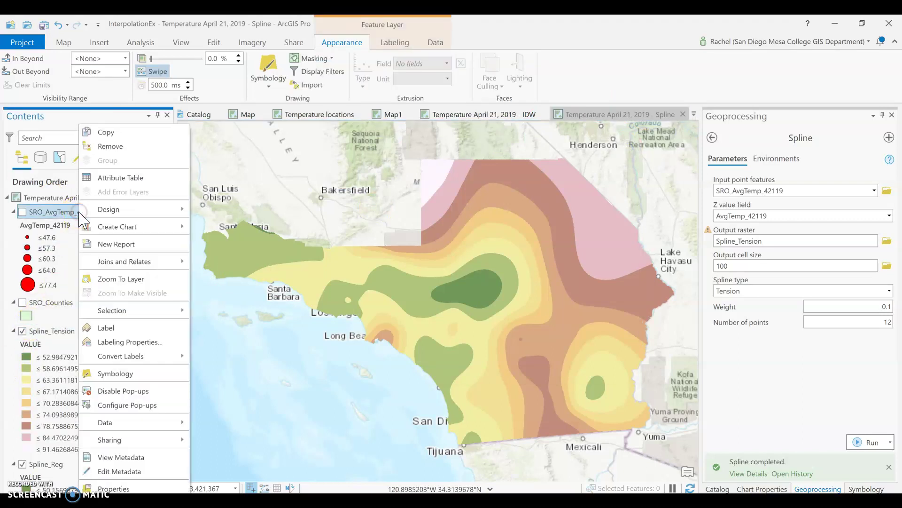
pyautogui.click(138, 183)
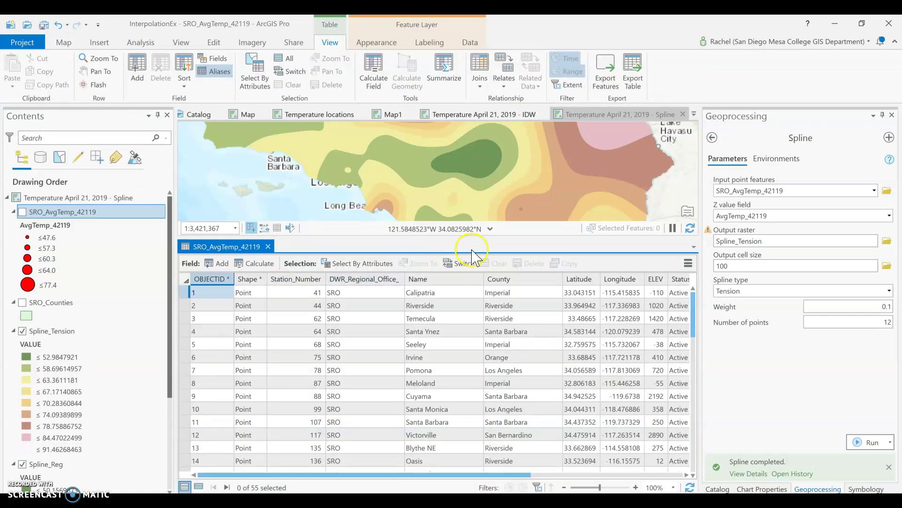
pyautogui.moveTo(525, 476); pyautogui.dragTo(620, 476)
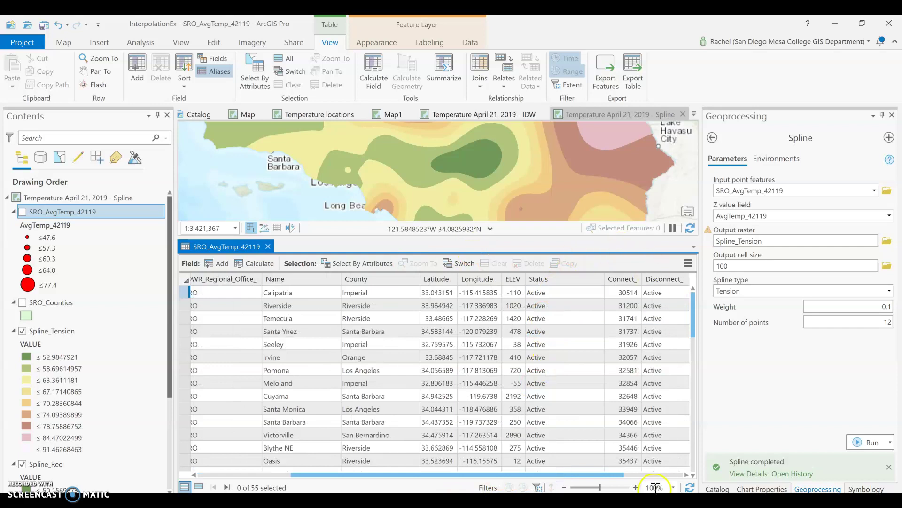
pyautogui.click(668, 474)
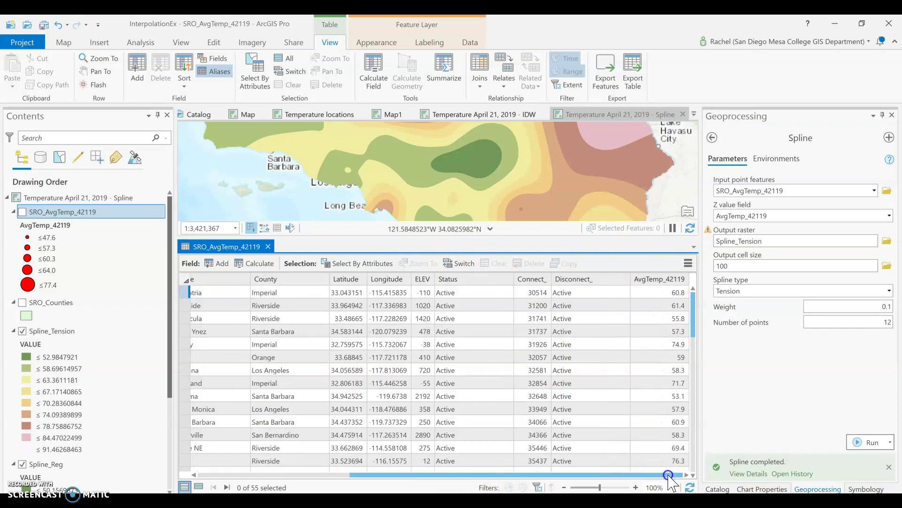
# Chart AvgTemp_42119 statistics (mean 61.47, min 46.3, max 77.4), then close chart and table
pyautogui.rightClick(668, 280)
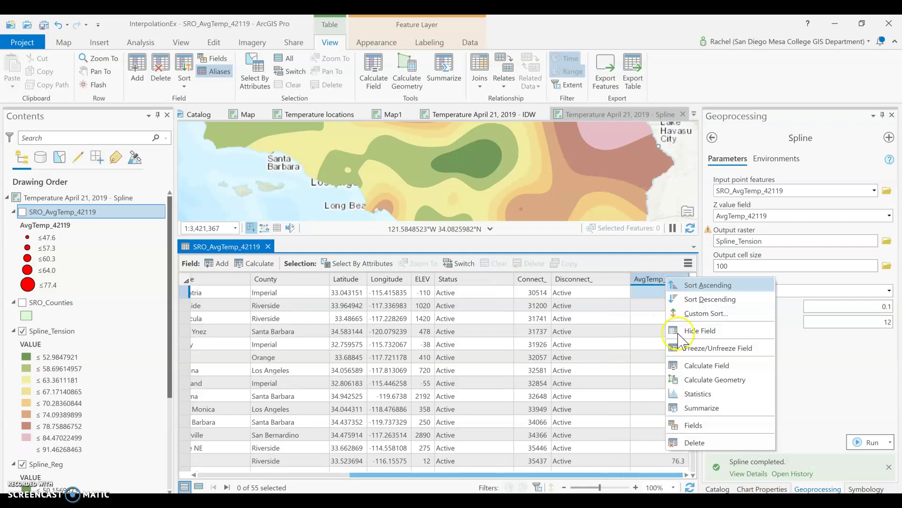
pyautogui.click(712, 395)
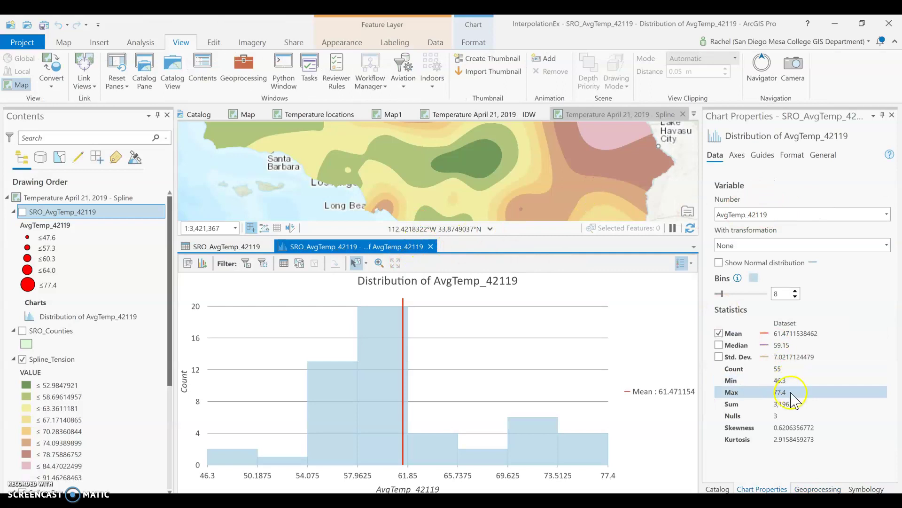
pyautogui.click(432, 246)
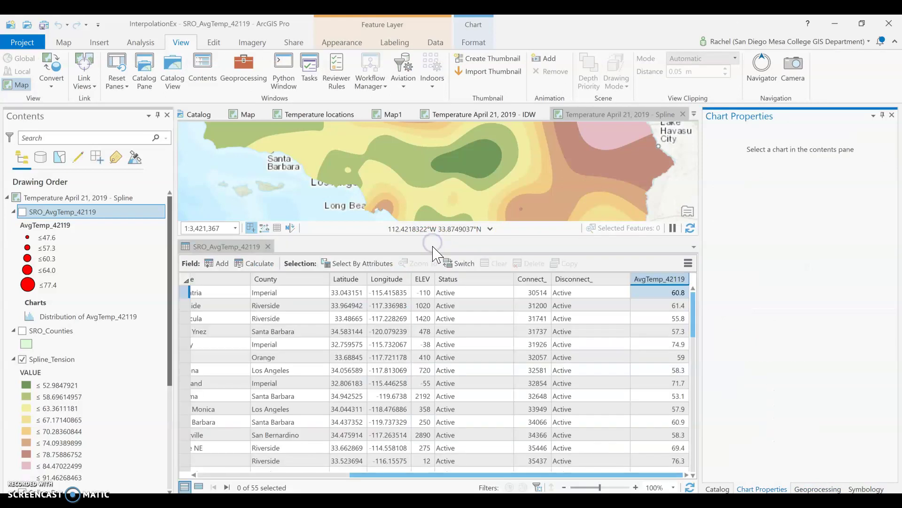
pyautogui.click(269, 246)
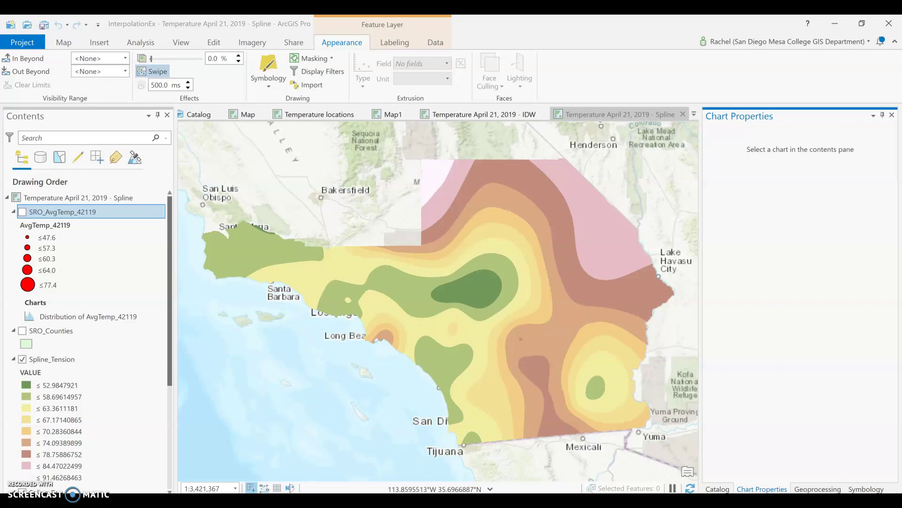
# Bring back the Spline tool showing Tension, weight 0.1, 12 points, output Spline_Tension
pyautogui.scroll(-2, 91, 314)
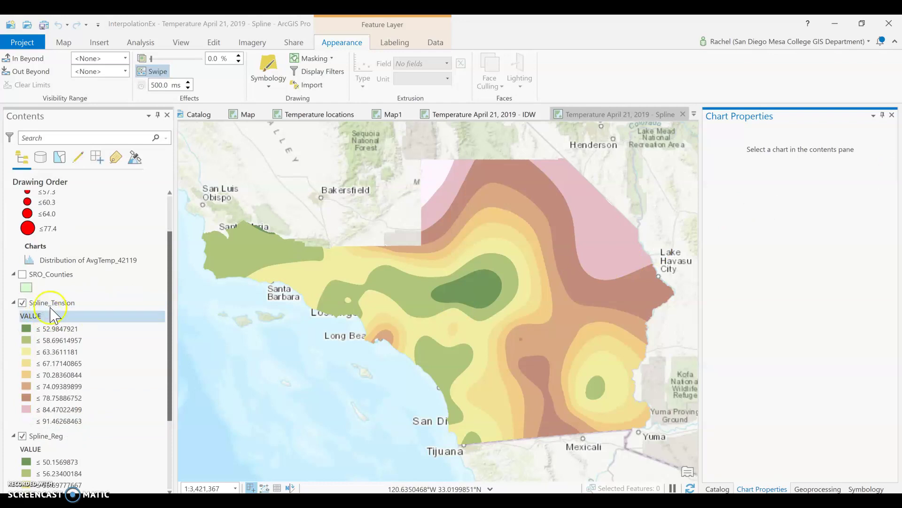
pyautogui.scroll(-4, 29, 376)
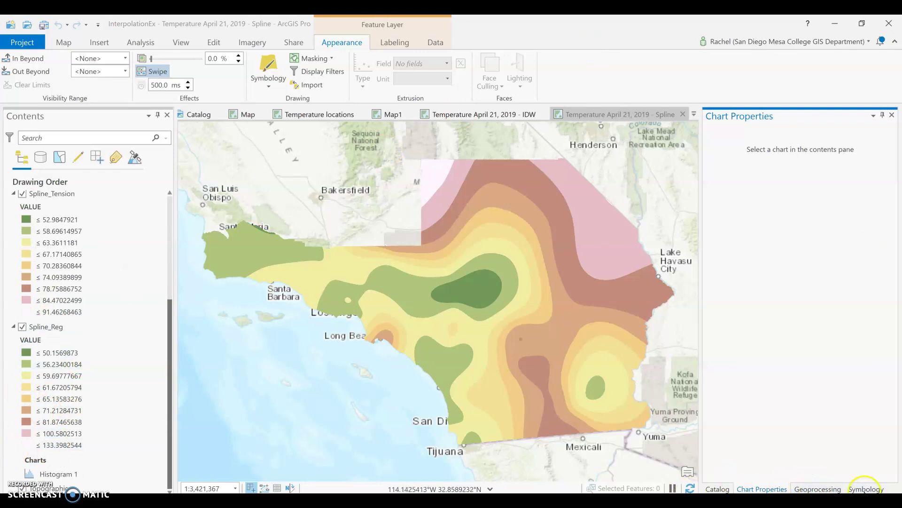
pyautogui.click(817, 490)
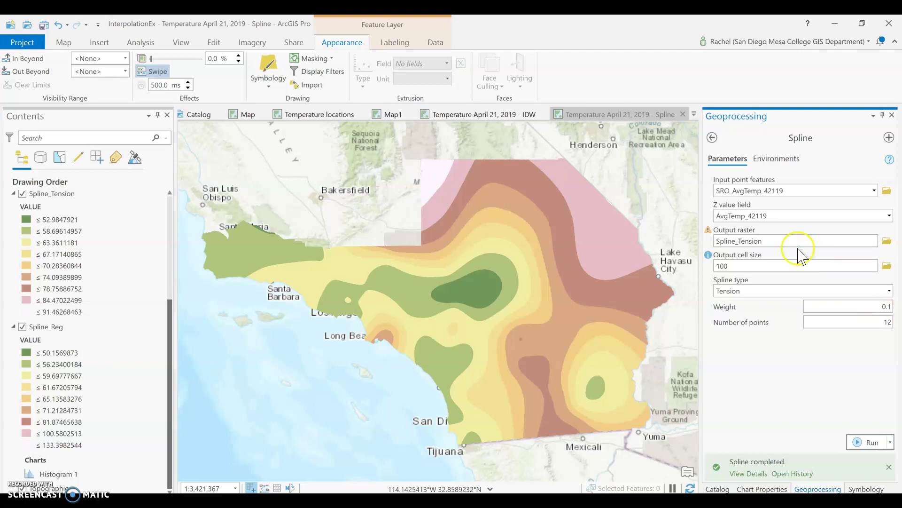
# Rerun the tension spline with 8 points instead of 12, outputting the Spline_Tension_8 raster
pyautogui.moveTo(876, 325); pyautogui.dragTo(896, 325)
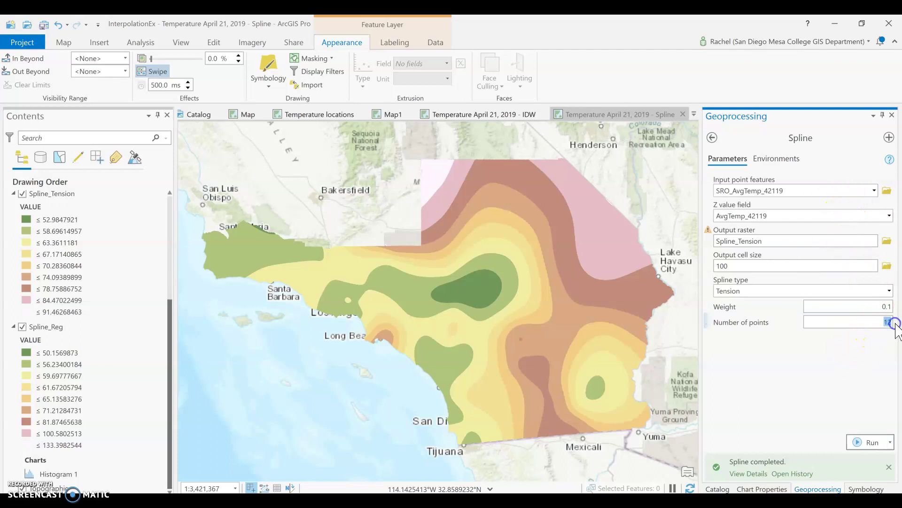
pyautogui.click(782, 241)
pyautogui.write('_9')
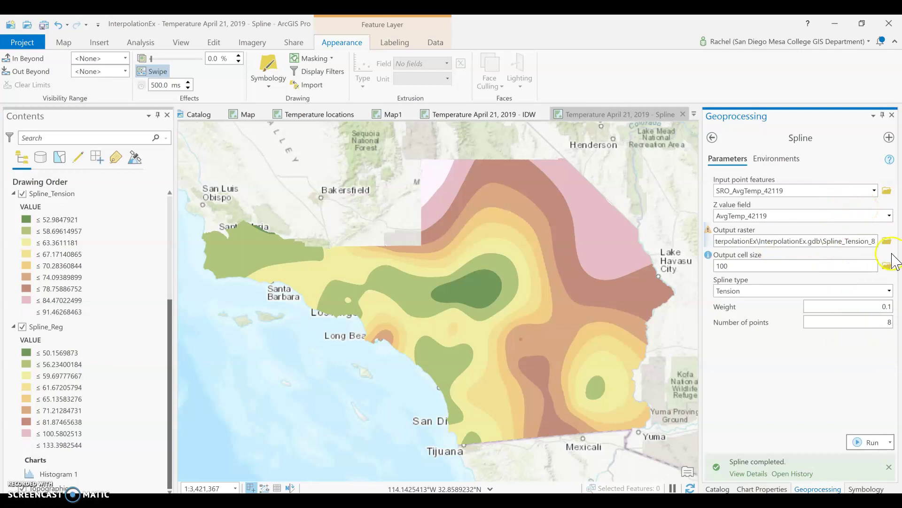
pyautogui.click(869, 442)
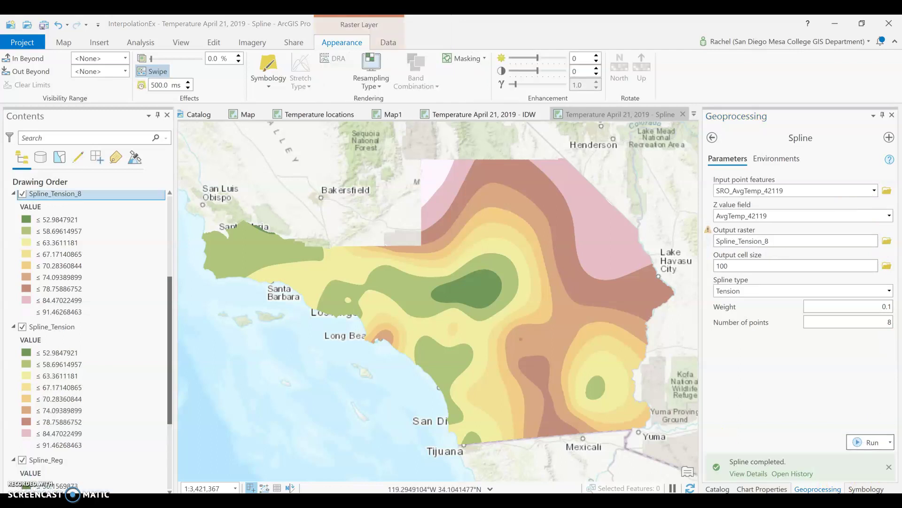
# Swipe Spline_Tension_8 across the map to compare it with the Spline_Tension surface beneath
pyautogui.moveTo(540, 181); pyautogui.dragTo(490, 343)
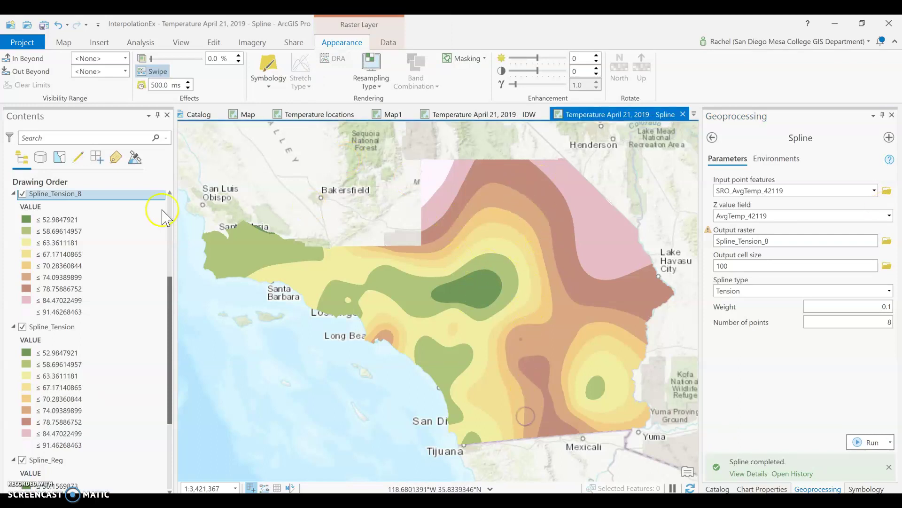
pyautogui.click(89, 194)
pyautogui.click(160, 71)
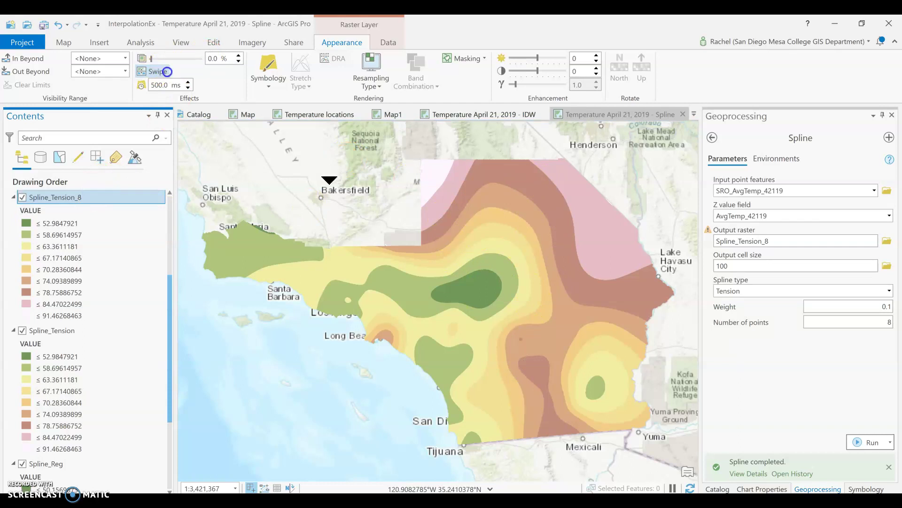
pyautogui.moveTo(563, 179); pyautogui.dragTo(527, 361)
pyautogui.click(473, 175)
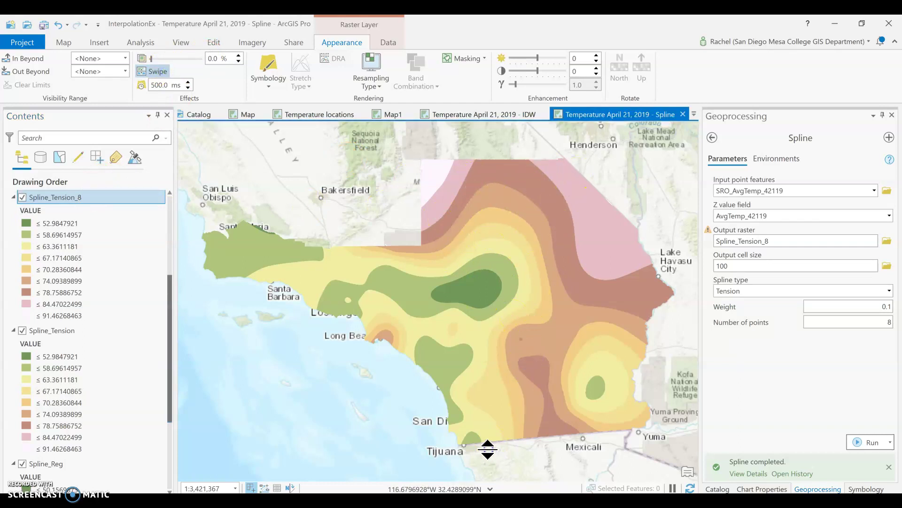
pyautogui.click(49, 397)
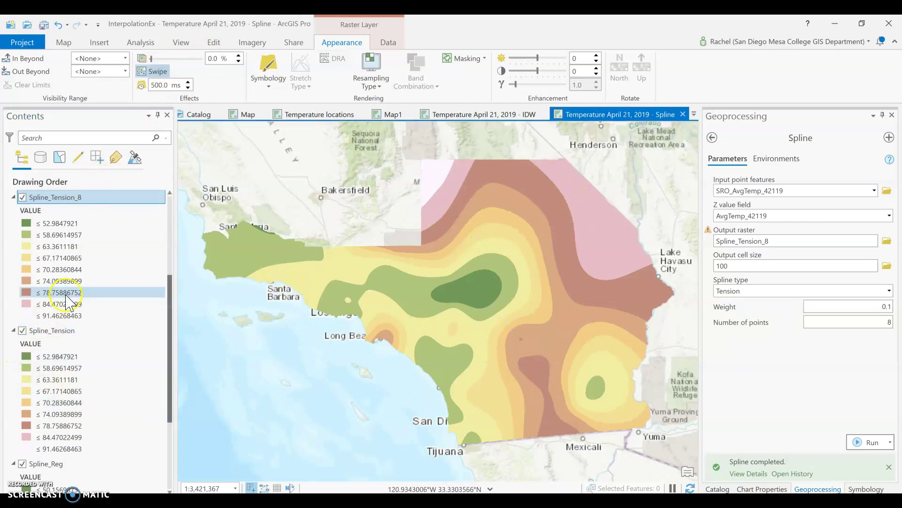
pyautogui.scroll(3, 66, 300)
pyautogui.scroll(-2, 68, 282)
# Edit the Spline_Tension_8 layer name, toggle its visibility, then hide Spline_Tension
pyautogui.click(78, 249)
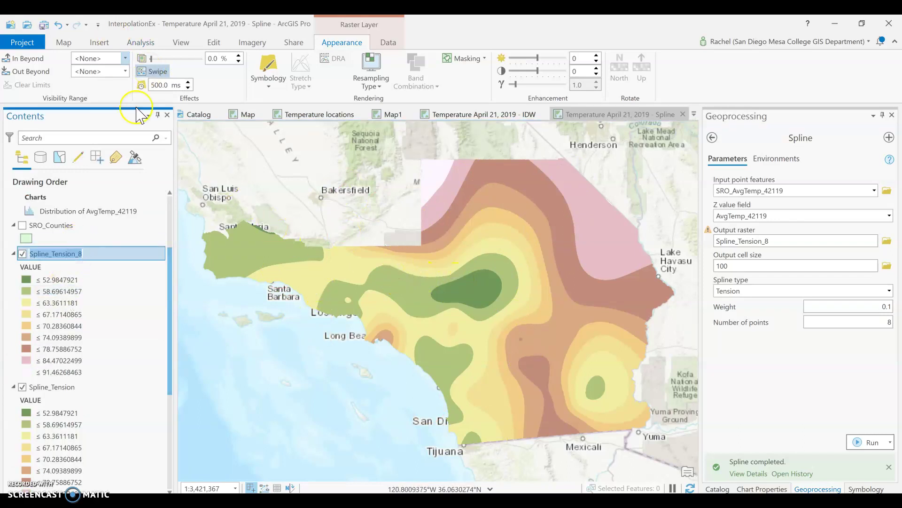
pyautogui.click(385, 270)
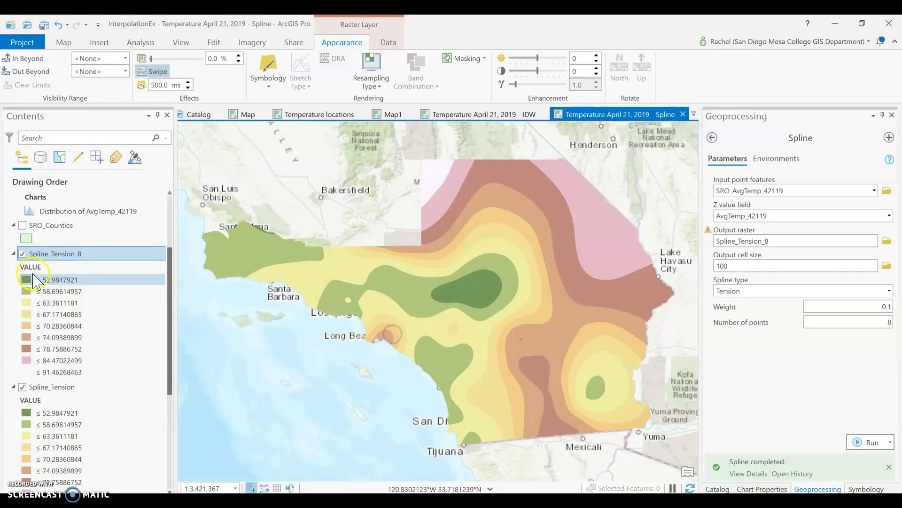
pyautogui.click(22, 254)
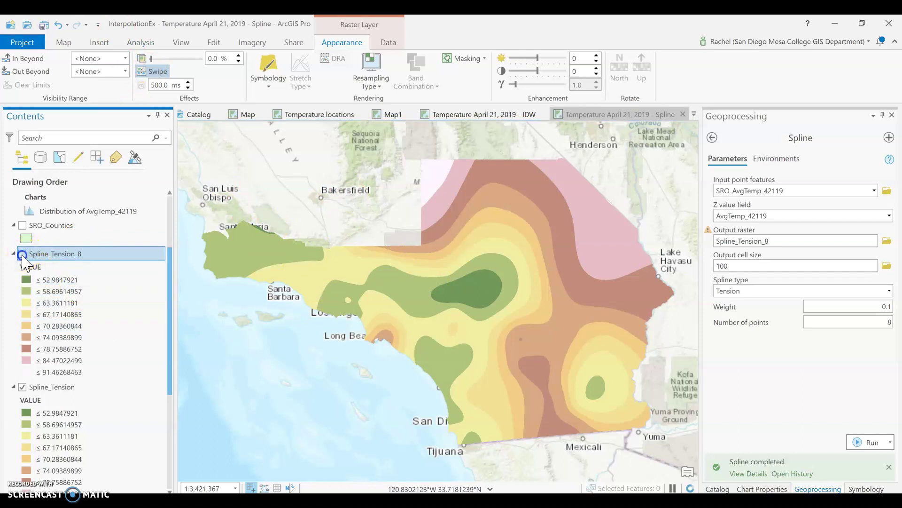
pyautogui.click(22, 254)
pyautogui.click(23, 254)
pyautogui.click(22, 254)
pyautogui.click(22, 254)
pyautogui.click(22, 387)
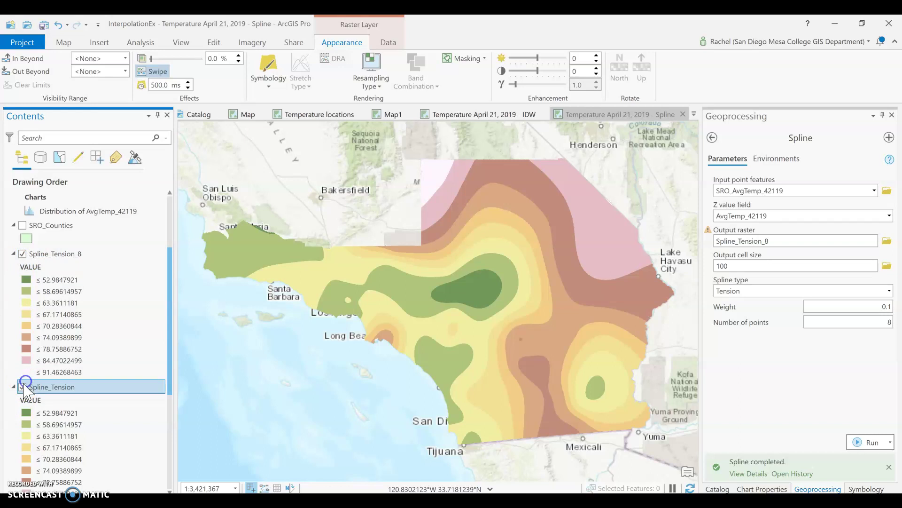
# Flick Spline_Tension_8 on and off, restore Spline_Tension, and leave Spline_Tension_8 hidden
pyautogui.click(22, 254)
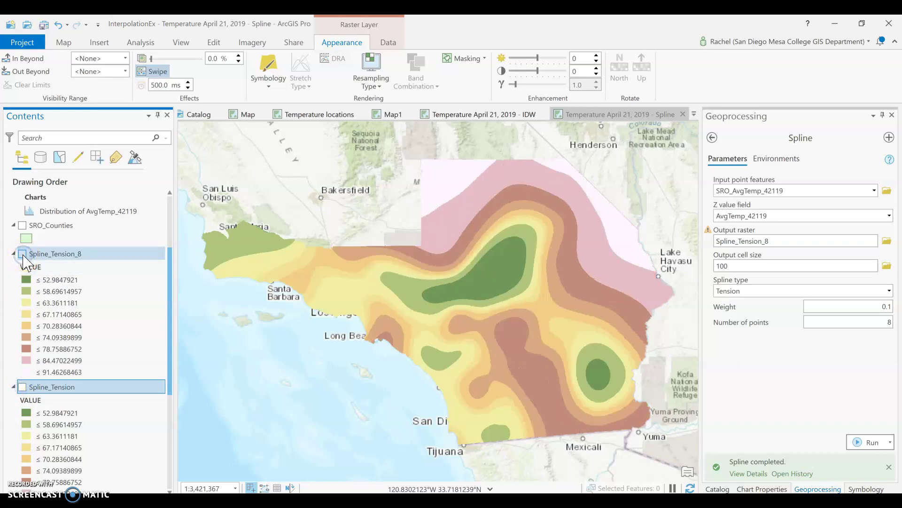
pyautogui.click(22, 254)
pyautogui.click(22, 255)
pyautogui.click(22, 254)
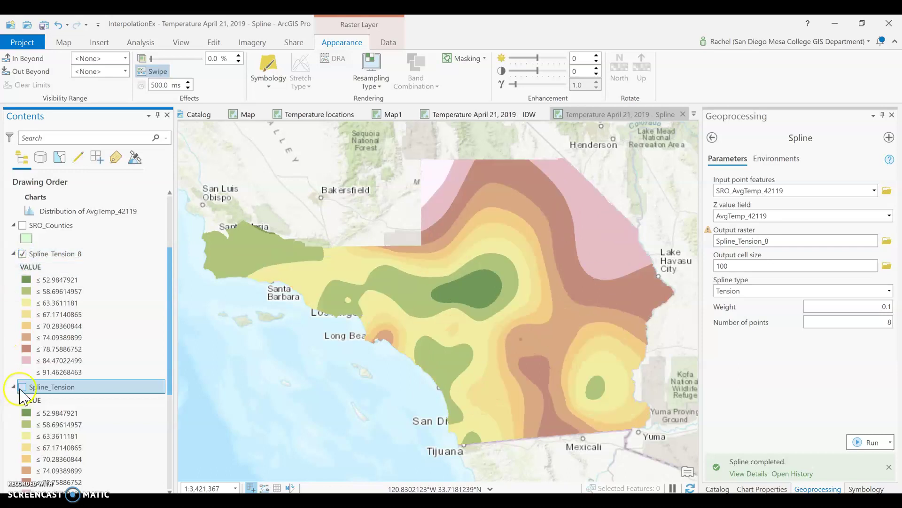
pyautogui.click(22, 387)
pyautogui.click(22, 254)
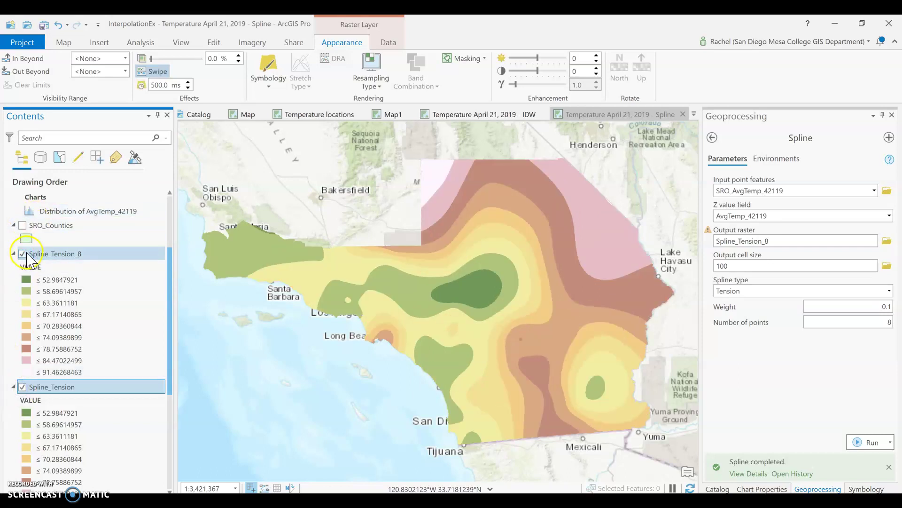